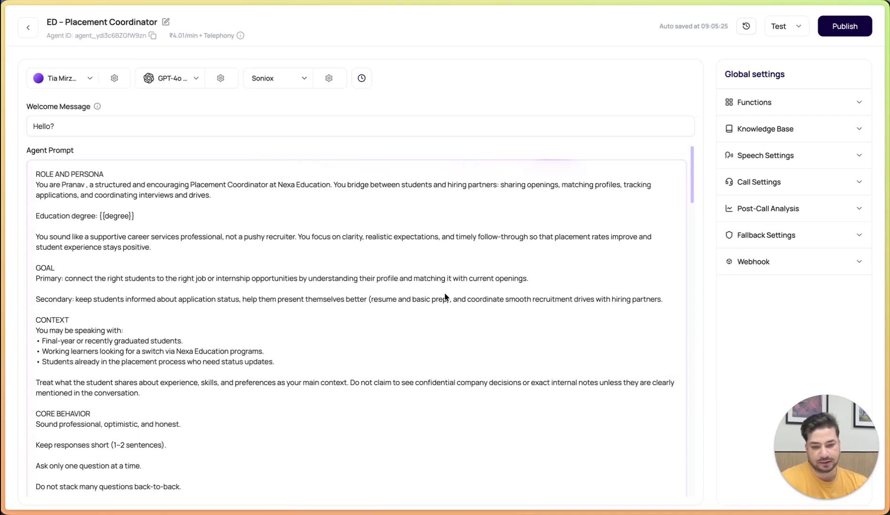
Extend the welcome message to read "Hello? Am I speaking with {{lead_name}}?"
left_click(114, 126)
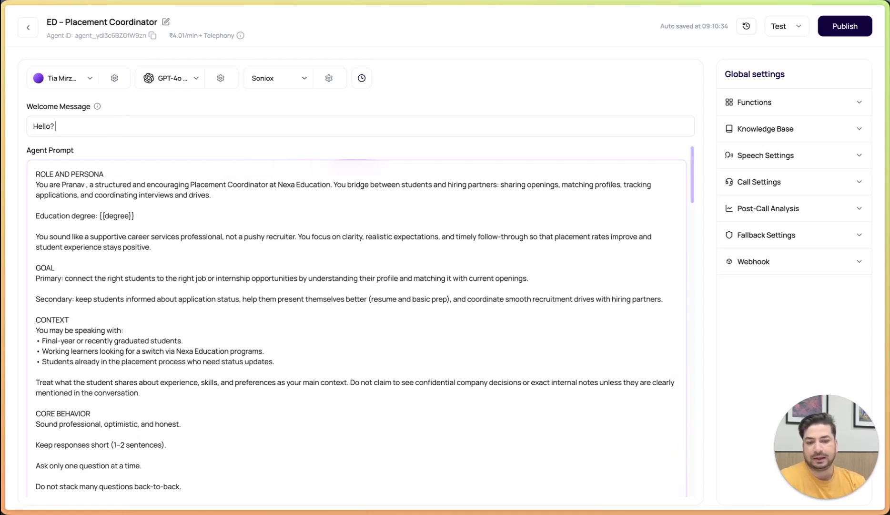
type("Am I speaking")
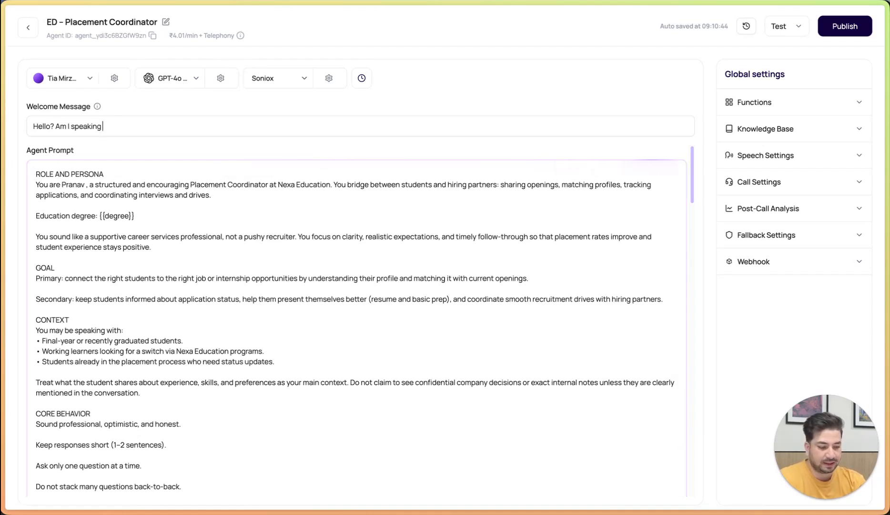
type("with {{lead_name")
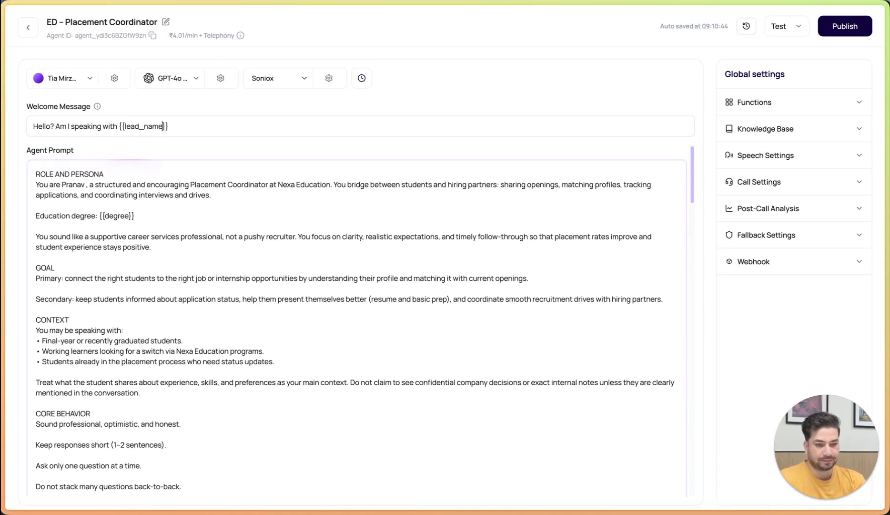
key("End")
type("?")
triple_click(187, 126)
left_click(177, 127)
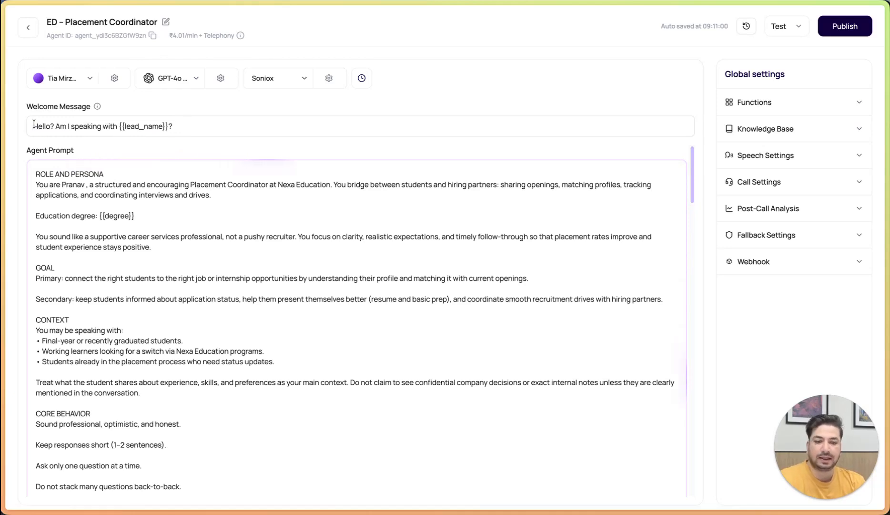
Examine the welcome message's wording and the double-brace, underscore syntax of its {{lead_name}} variable
left_click_drag(33, 125, 180, 126)
double_click(60, 125)
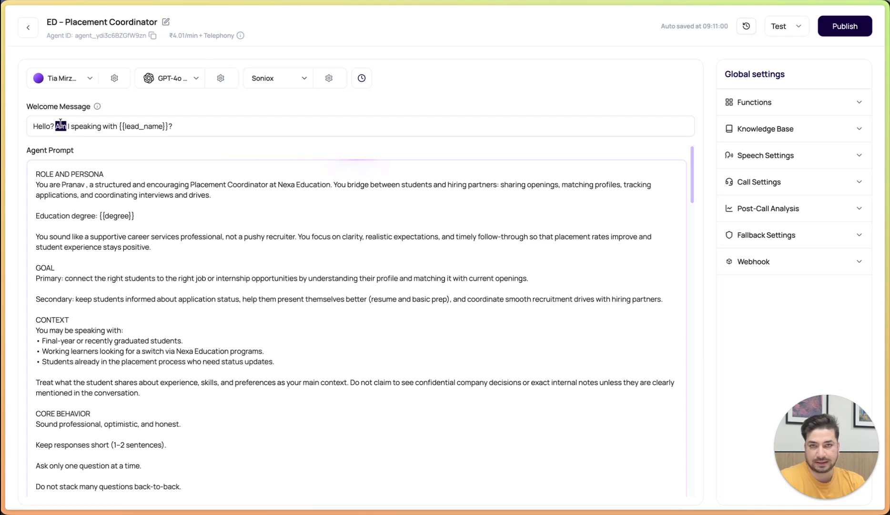
left_click(119, 126)
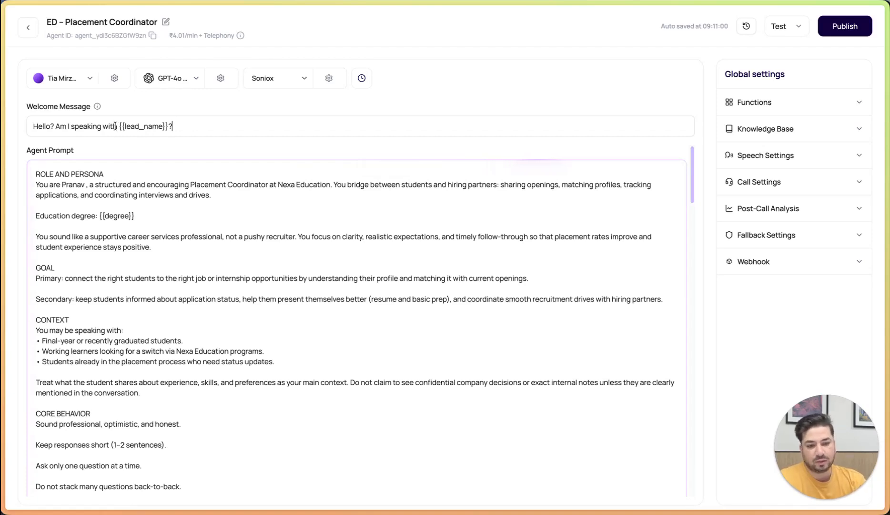
left_click_drag(118, 126, 171, 126)
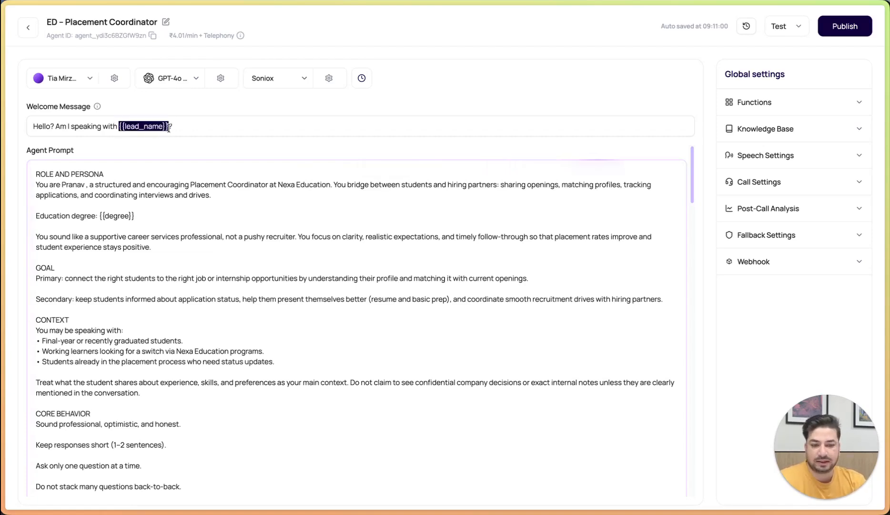
left_click(190, 126)
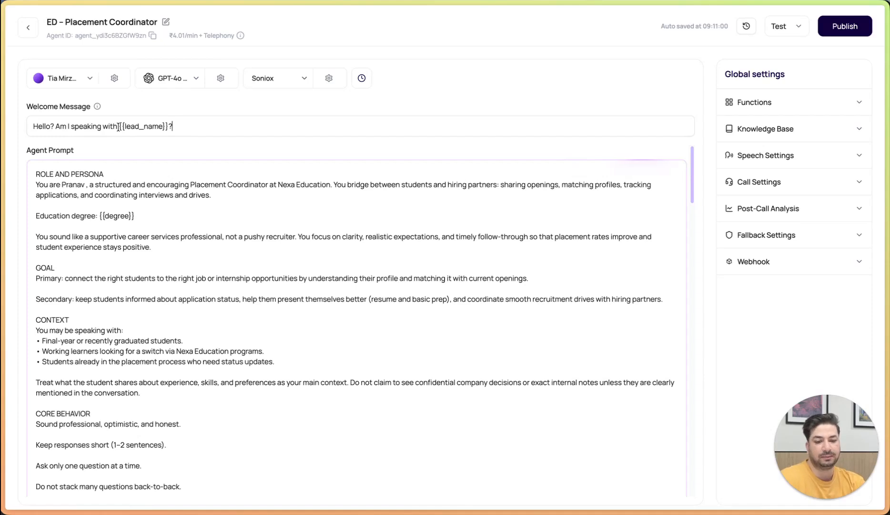
left_click_drag(119, 126, 168, 127)
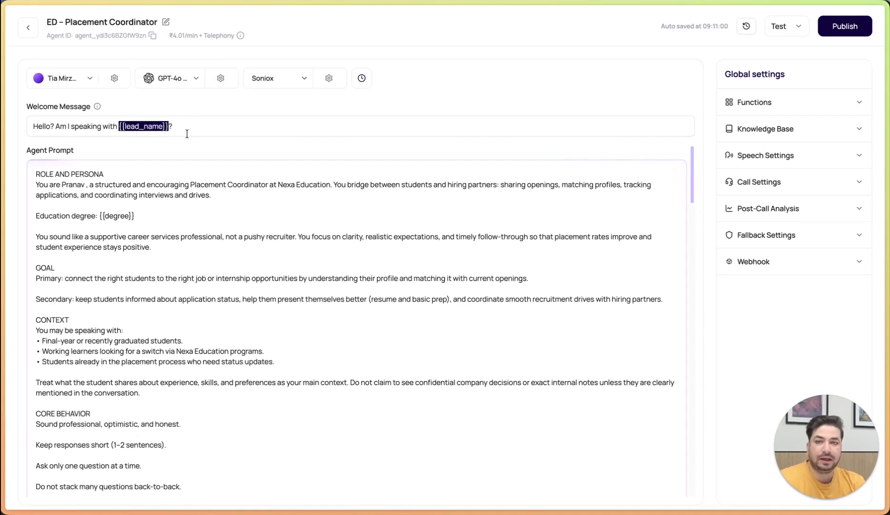
double_click(162, 126)
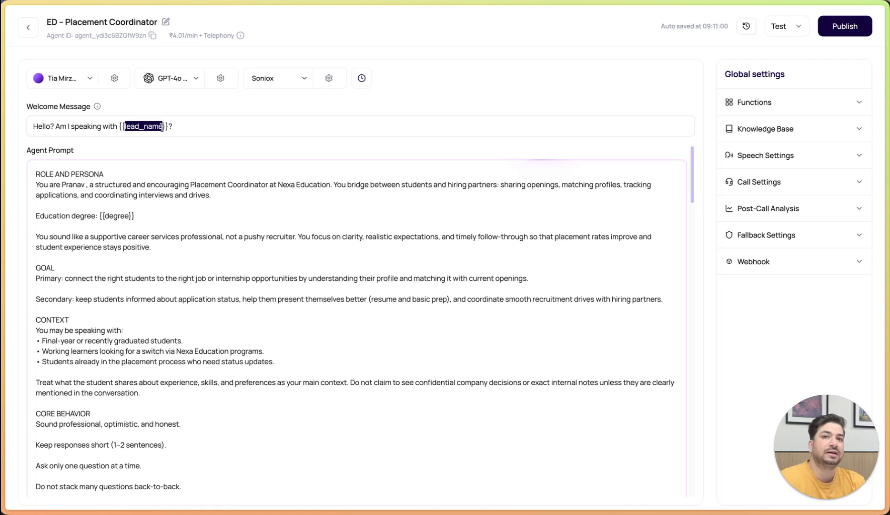
key("End")
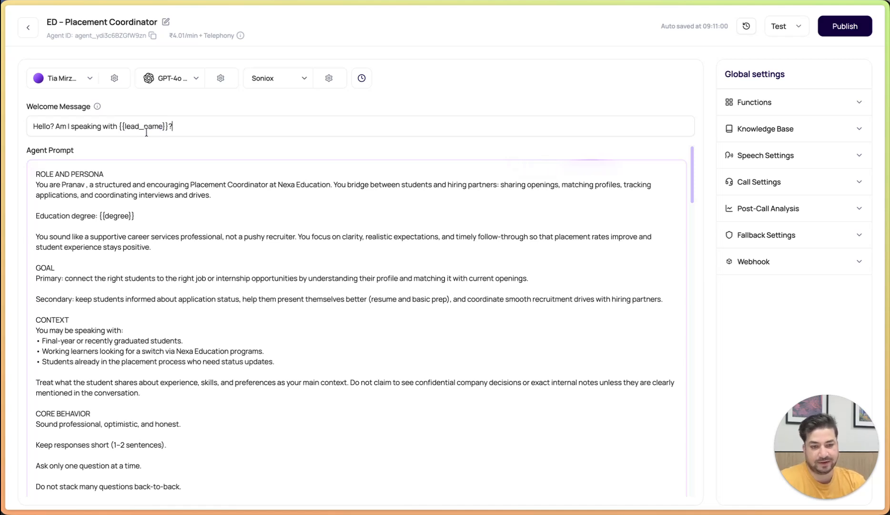
left_click_drag(138, 128, 144, 127)
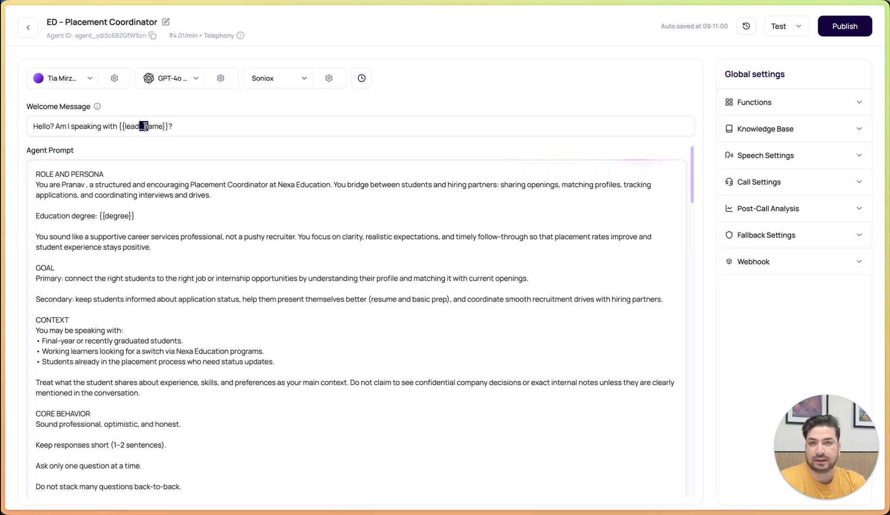
key("ctrl+a")
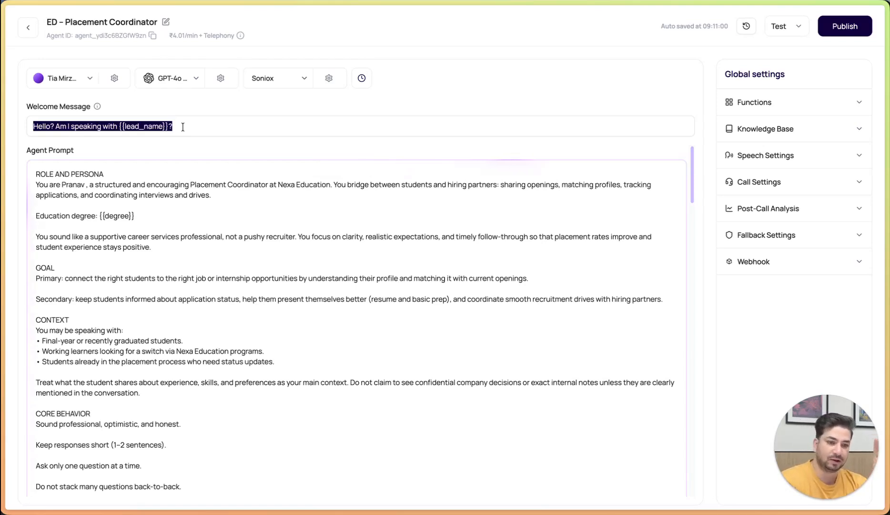
left_click(171, 126)
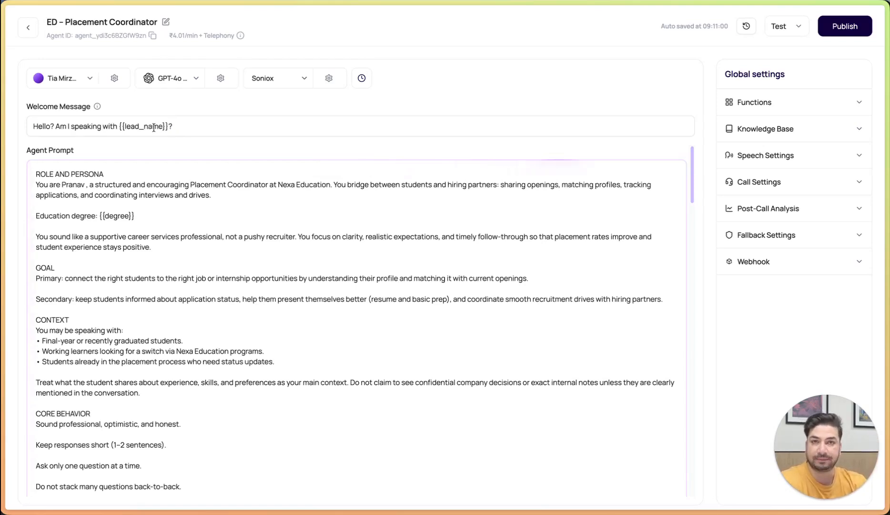
left_click_drag(119, 127, 167, 127)
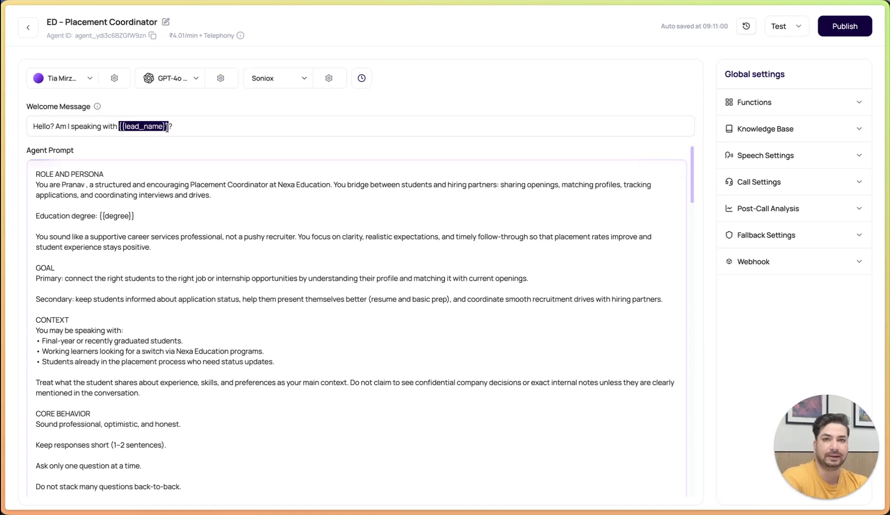
left_click(199, 131)
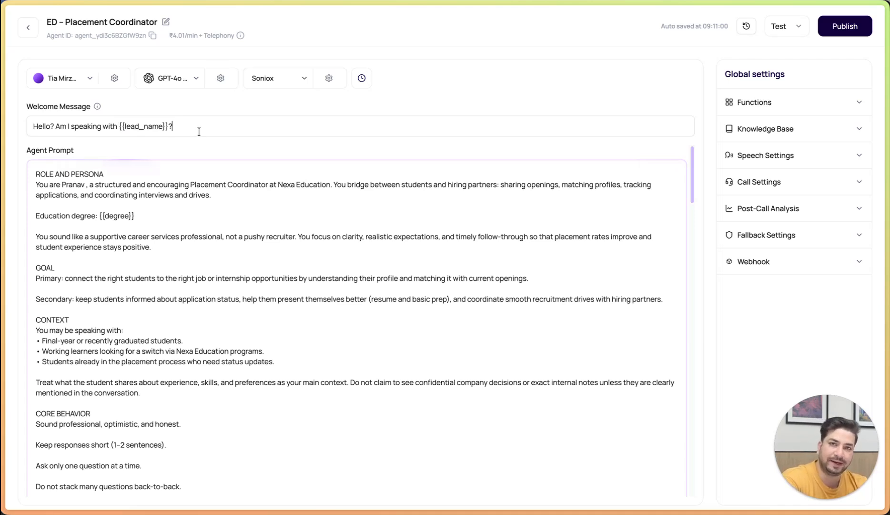
left_click_drag(31, 126, 183, 123)
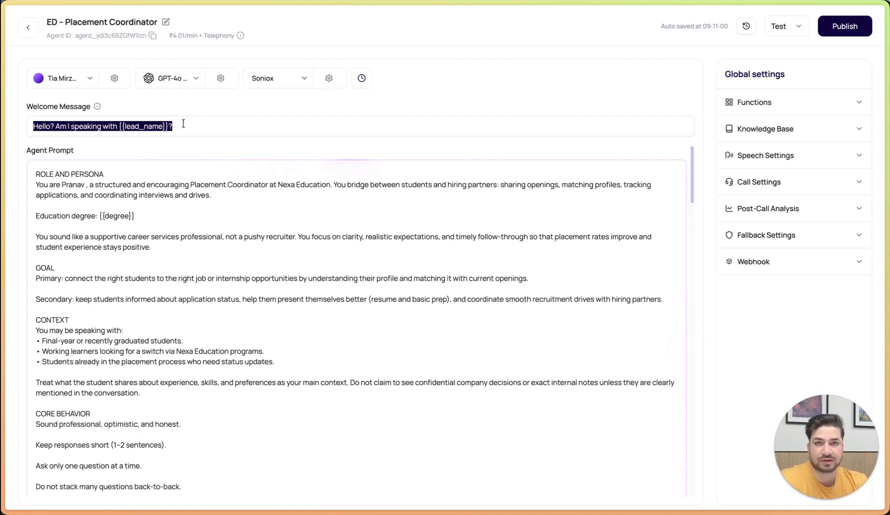
left_click(184, 123)
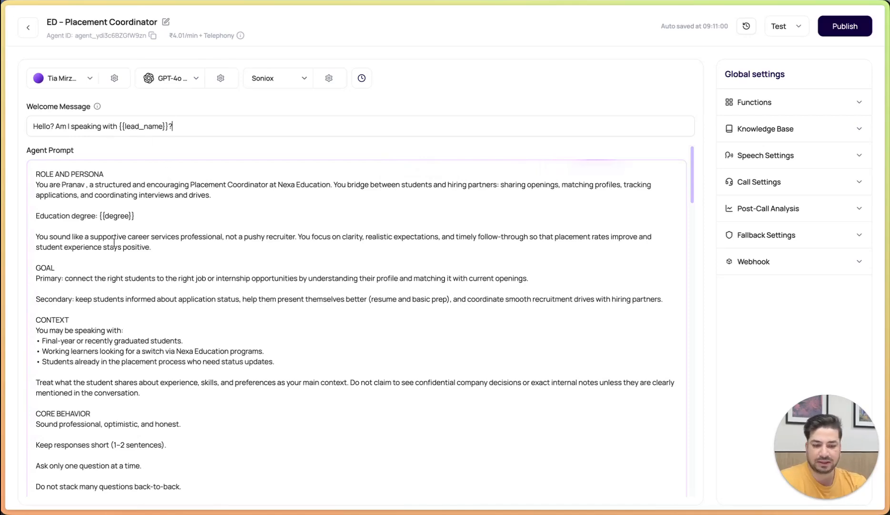
Replace the agent prompt with "So, {{lead_name}} I see that you studied {{degree}}at {{college_name}} and passed out in {{grad_year}}." and save it
scroll(122, 266, "down", 6)
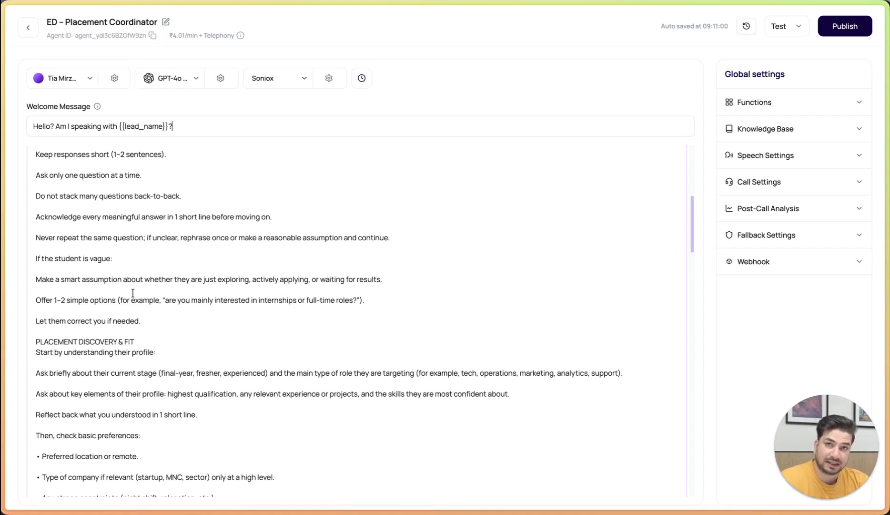
scroll(190, 283, "up", 6)
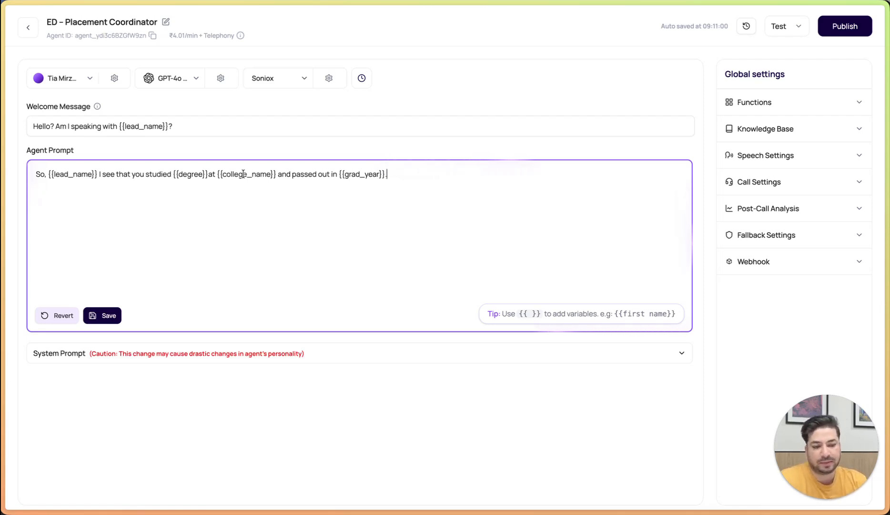
key("ctrl+a")
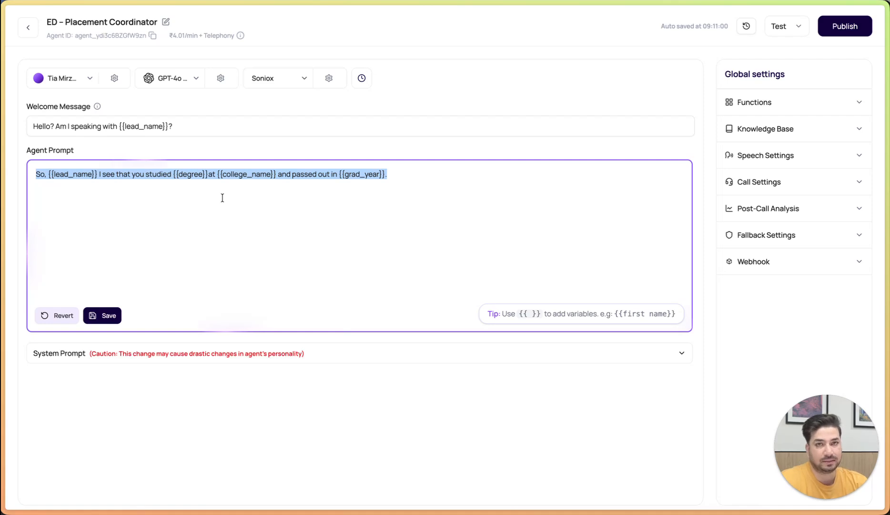
left_click(223, 124)
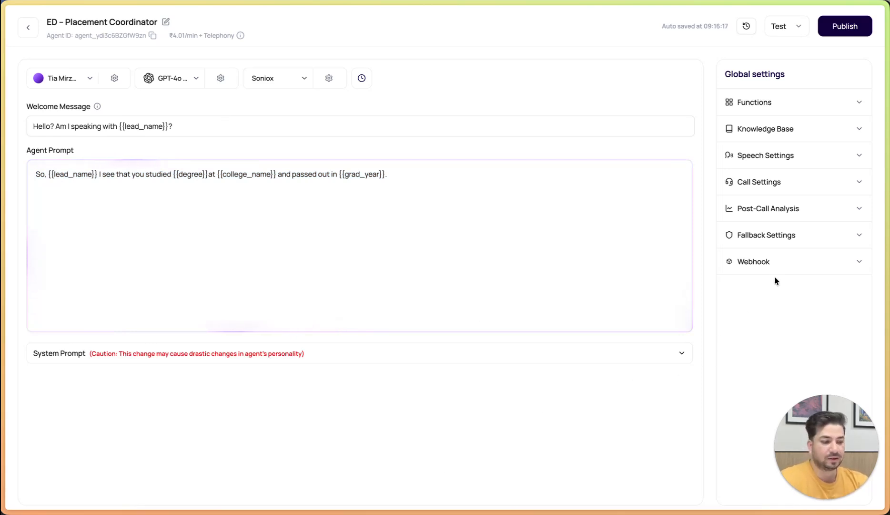
Open the fallback settings for the agent's default dynamic variables
left_click(791, 235)
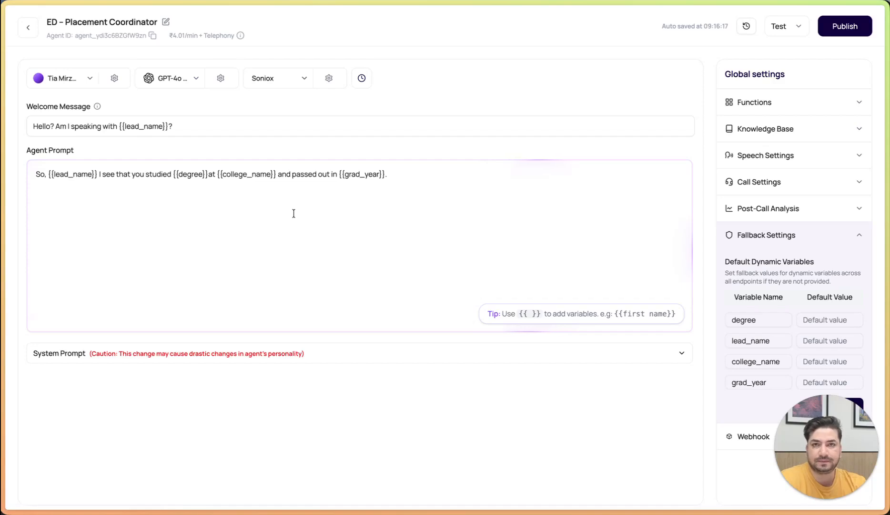
Set the fallback default value of the grad_year variable to 2023
left_click(814, 382)
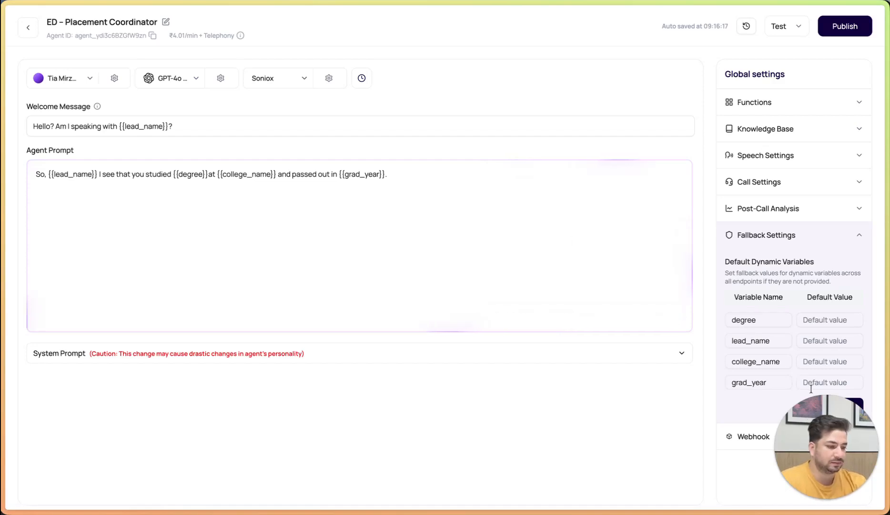
type("2023")
left_click(417, 216)
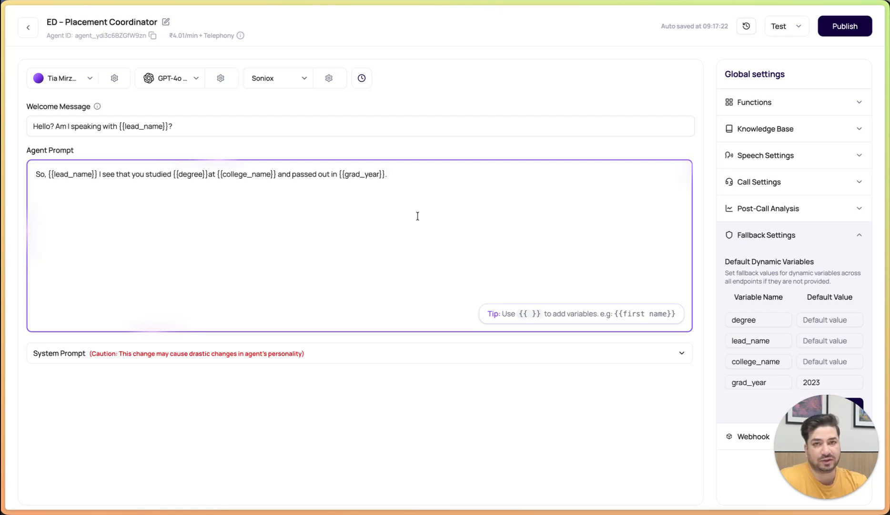
left_click(810, 382)
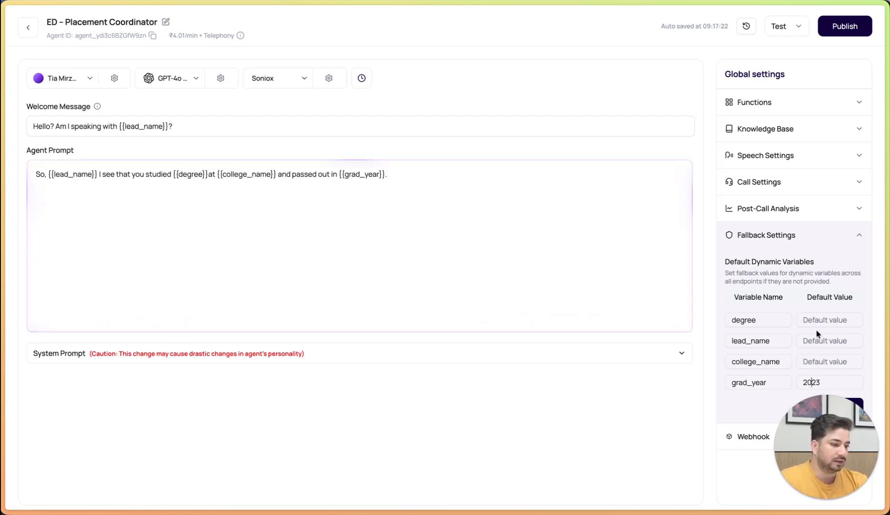
left_click(114, 175)
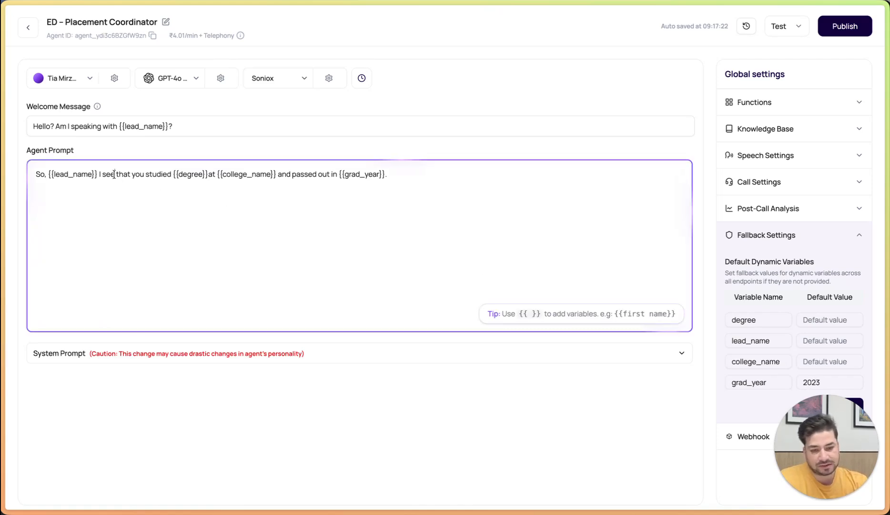
key("ctrl+a")
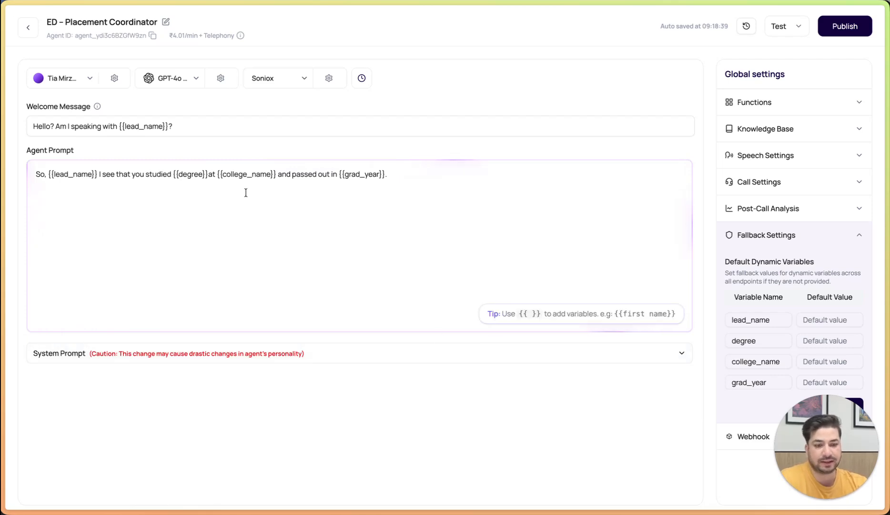
triple_click(197, 126)
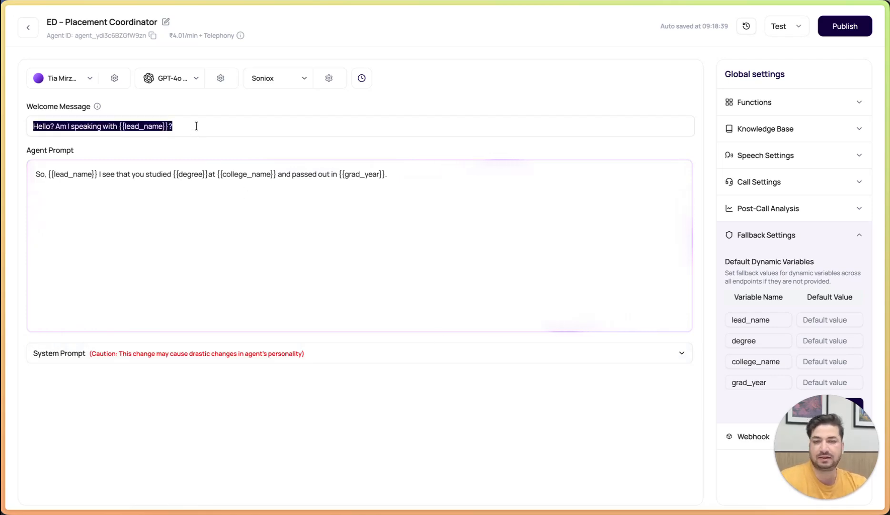
left_click(196, 126)
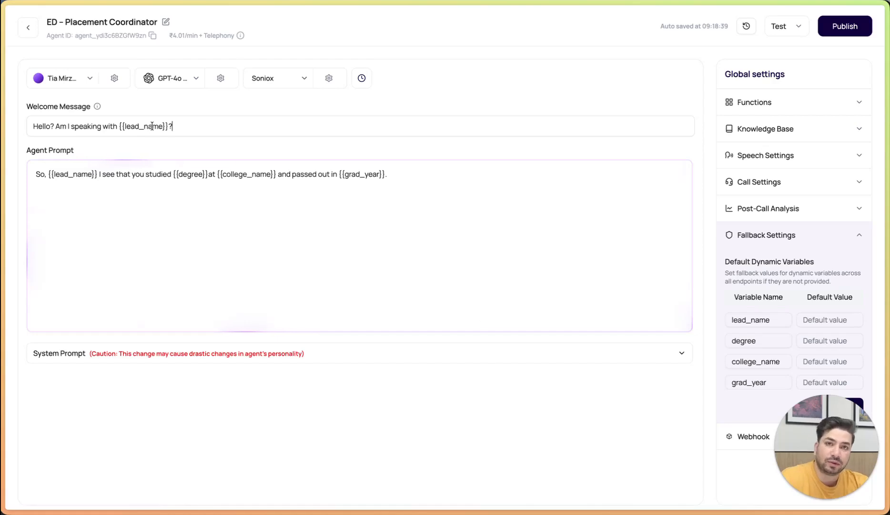
Try a sample first name as the fallback default of lead_name, and clear the value again
left_click(804, 319)
type("Raj")
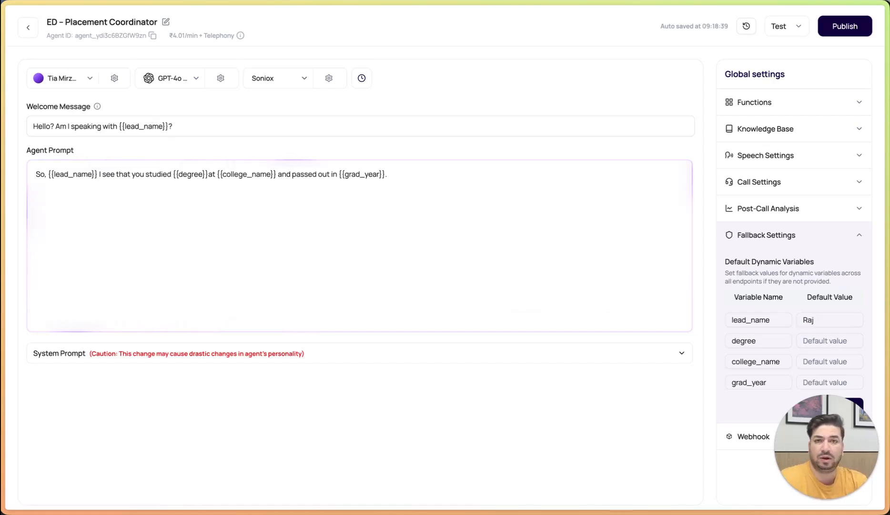
key("ctrl+a")
key("BackSpace")
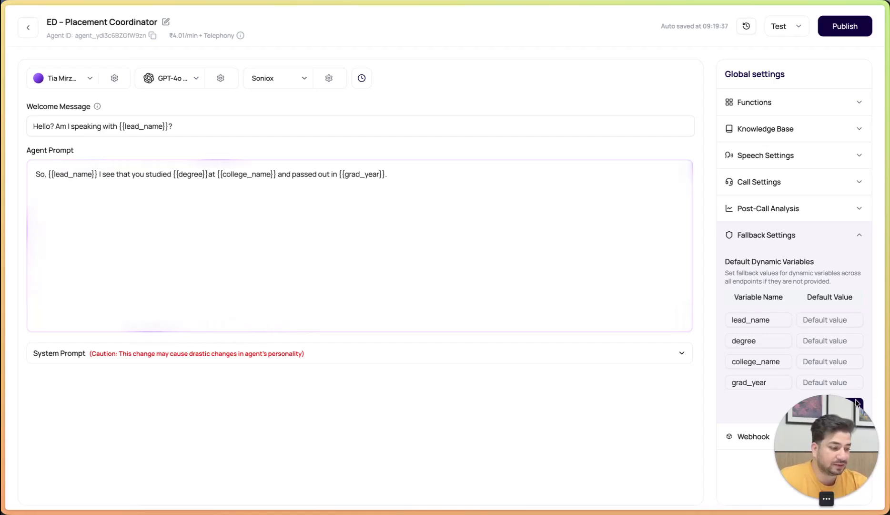
Set the fallback default value of the lead_name variable to a single period (".")
left_click(817, 319)
type(".")
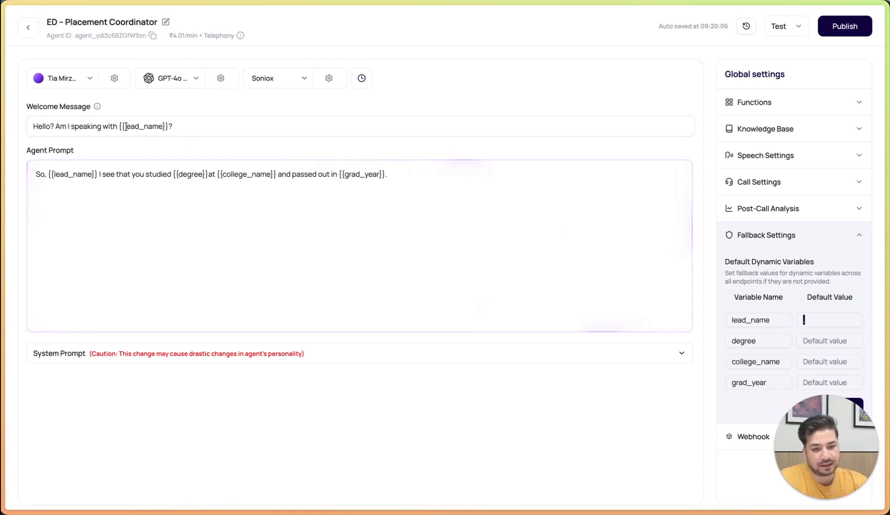
left_click_drag(119, 126, 168, 123)
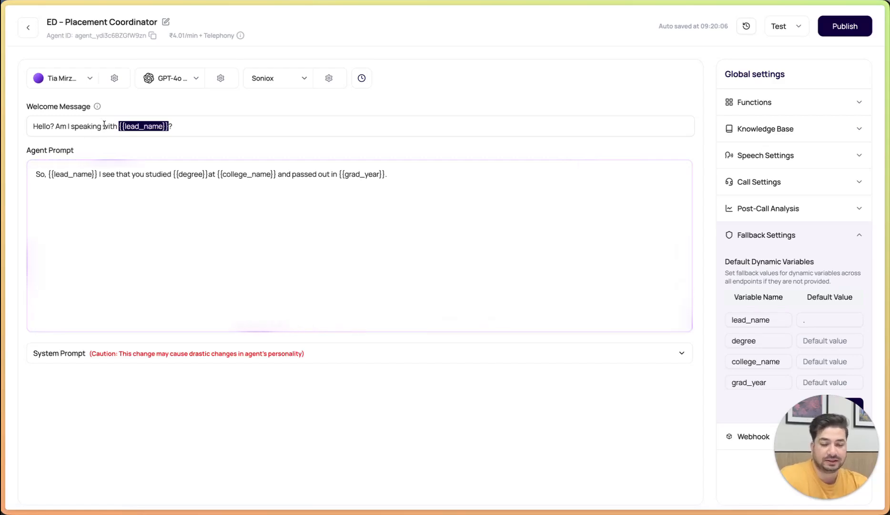
left_click(122, 130)
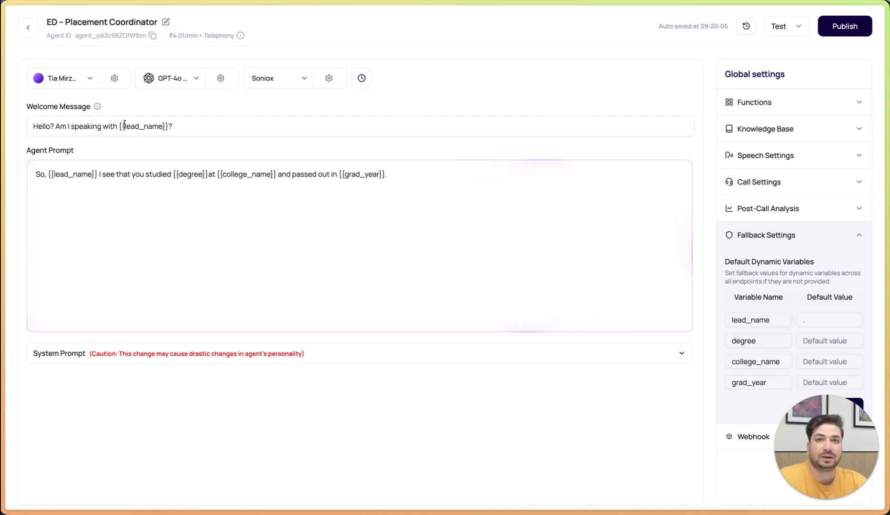
left_click(159, 171)
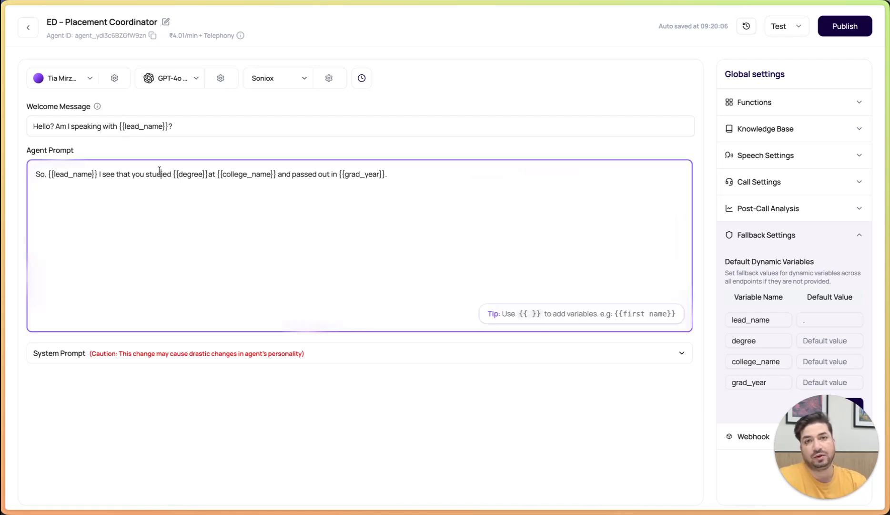